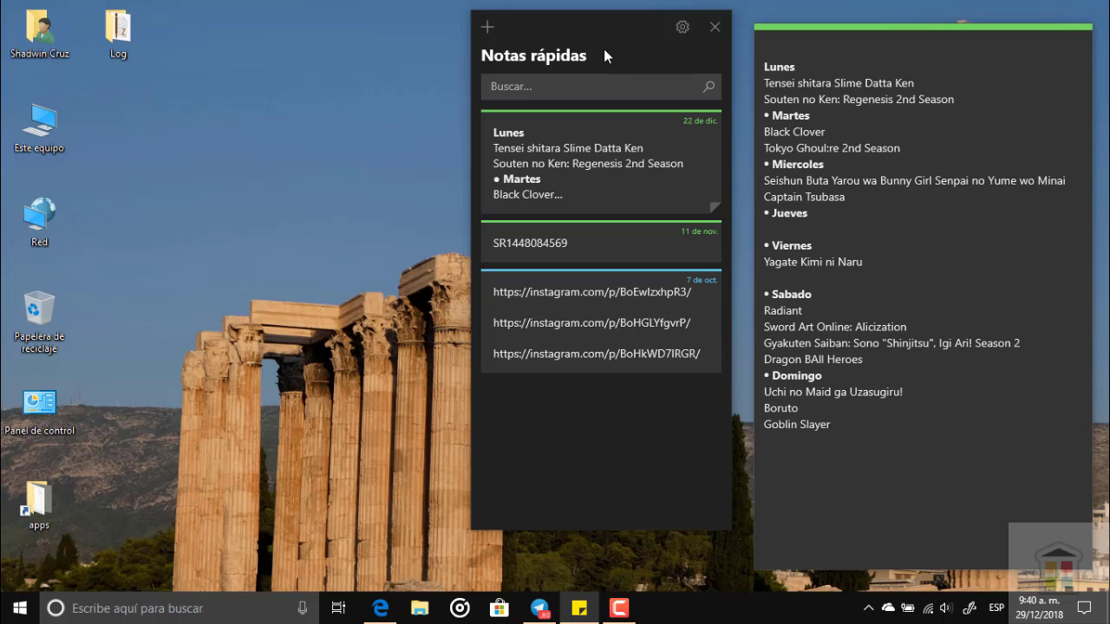
Reposition the notes list and the open weekly schedule note, and turn its "Lunes" line into a bullet point.
{"action": "mouse_move", "coordinate": [553, 28]}
{"action": "left_mouse_down"}
{"action": "mouse_move", "coordinate": [587, 28]}
{"action": "mouse_move", "coordinate": [558, 26]}
{"action": "left_mouse_up"}
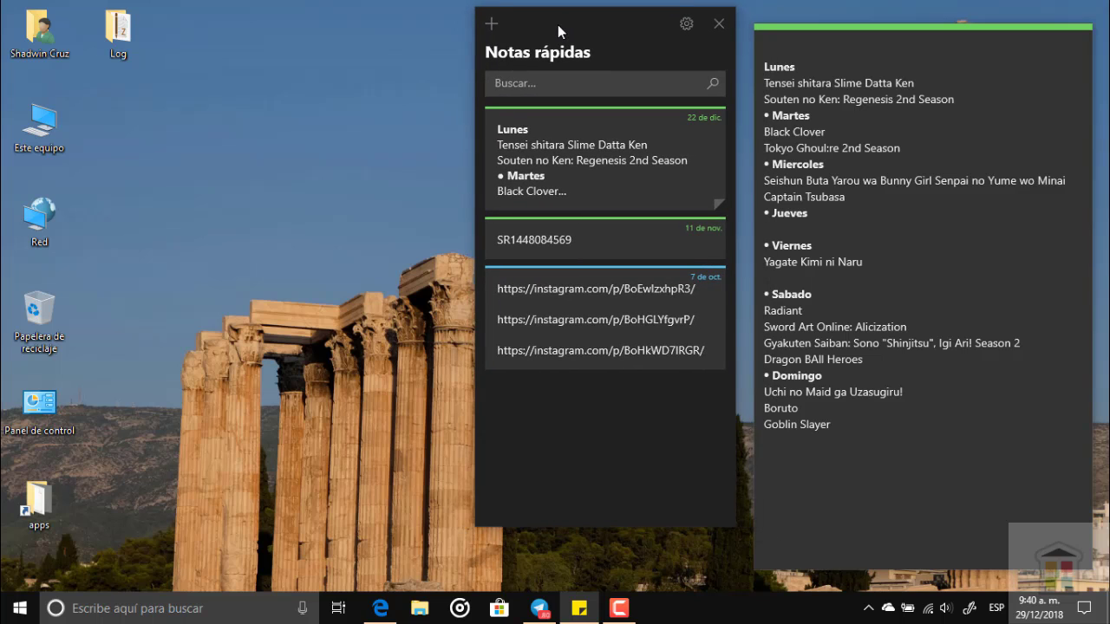
{"action": "left_click", "coordinate": [832, 42]}
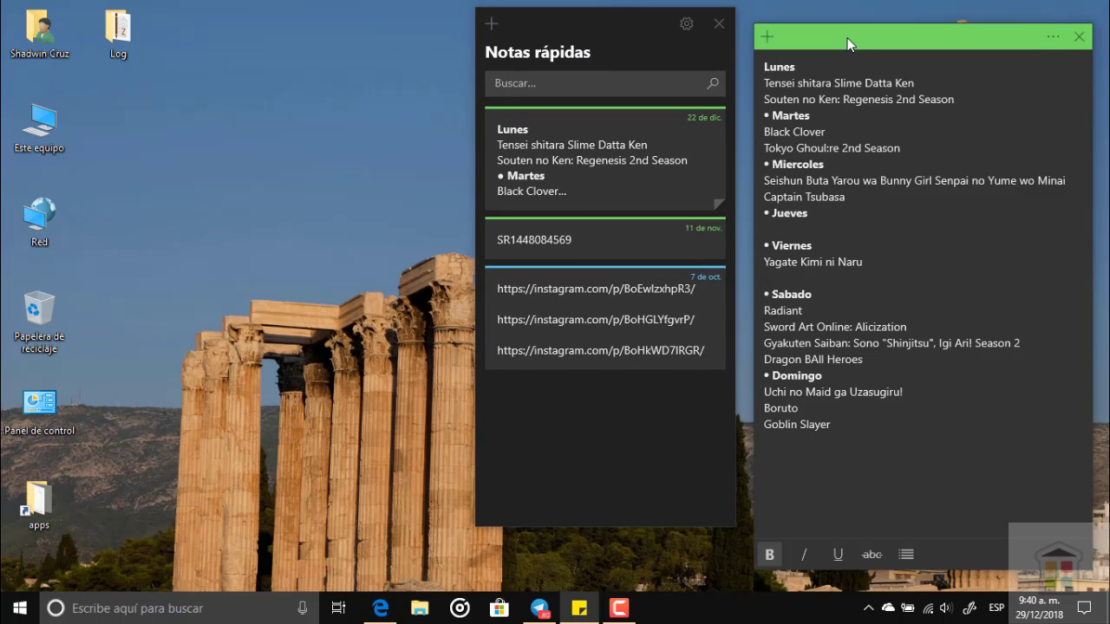
{"action": "left_click_drag", "start_coordinate": [849, 42], "coordinate": [832, 18]}
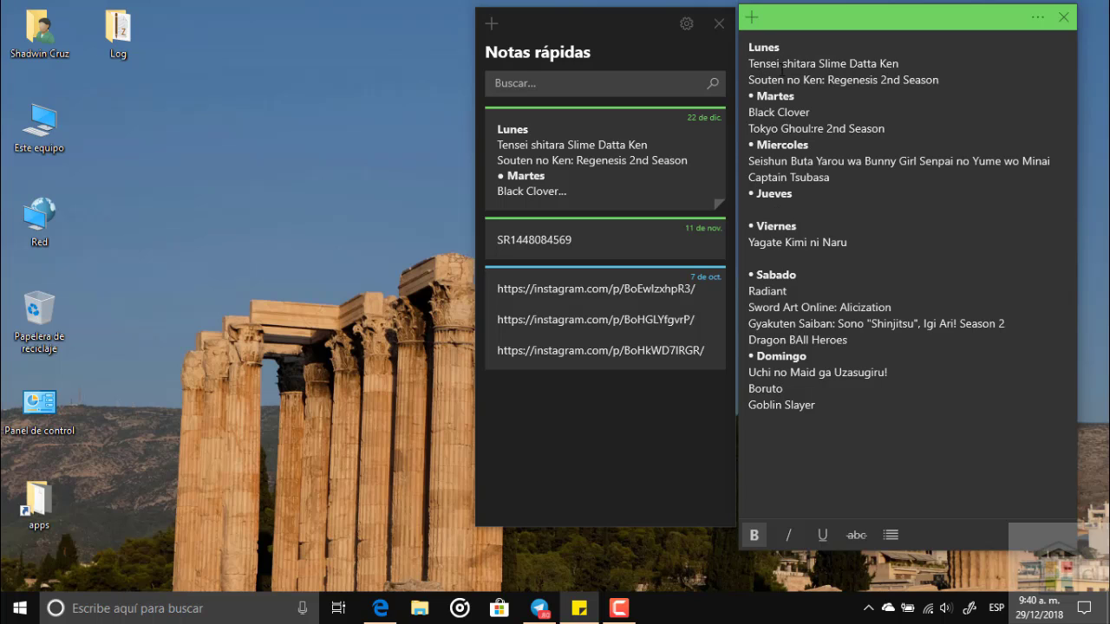
{"action": "double_click", "coordinate": [751, 46]}
{"action": "left_click", "coordinate": [753, 46]}
{"action": "left_click", "coordinate": [890, 535]}
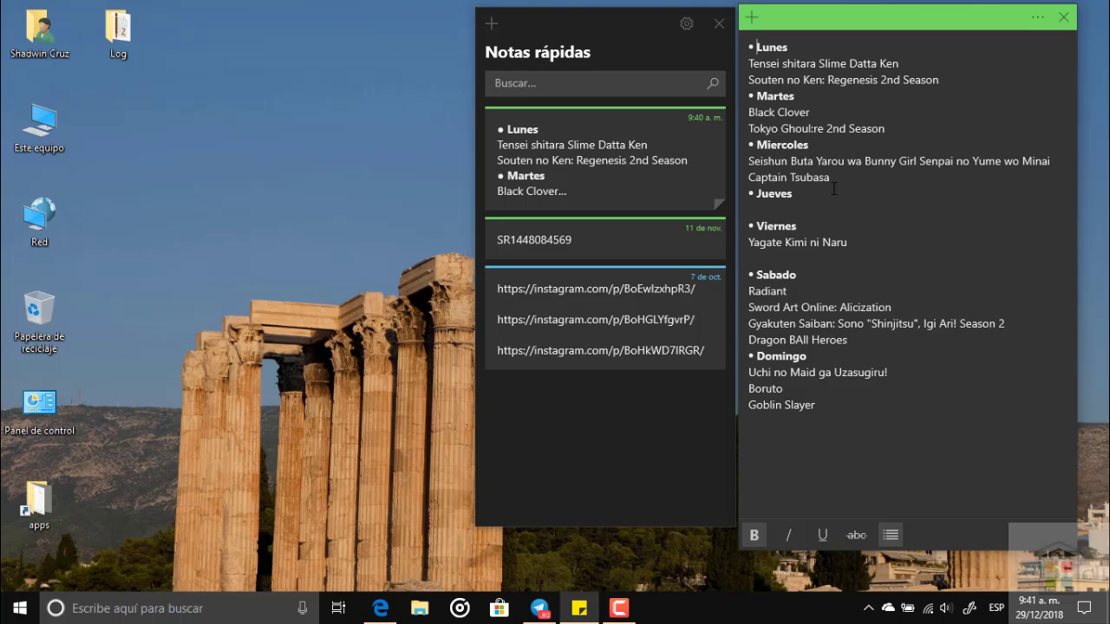
Create a new note, move it over the edge of the notes list, and try bullet formatting on and off.
{"action": "left_click", "coordinate": [493, 26]}
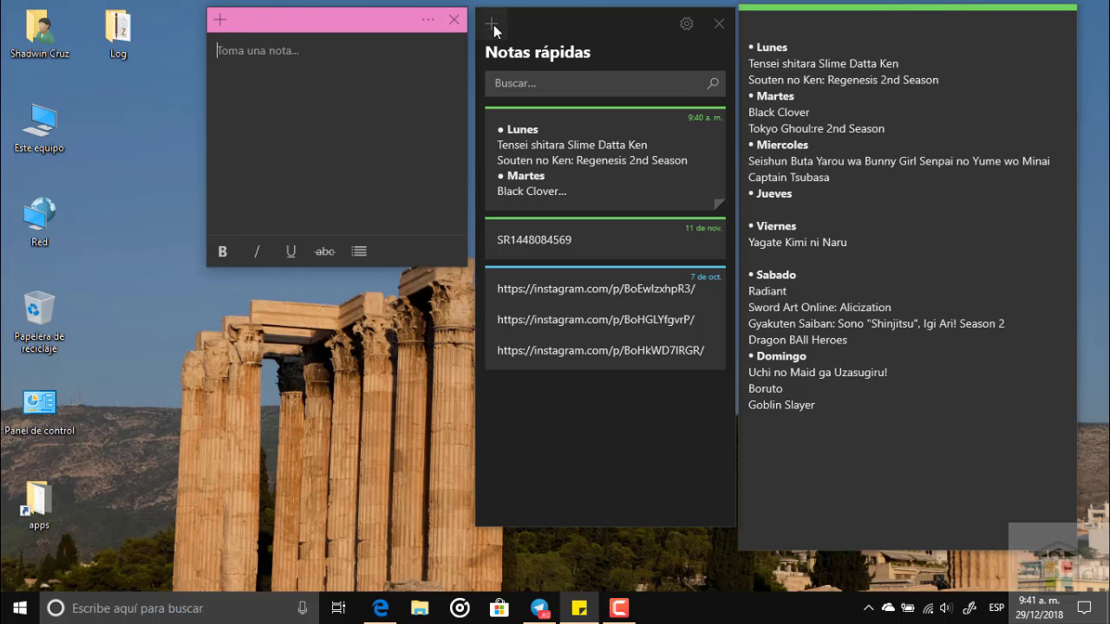
{"action": "left_click_drag", "start_coordinate": [307, 26], "coordinate": [368, 57]}
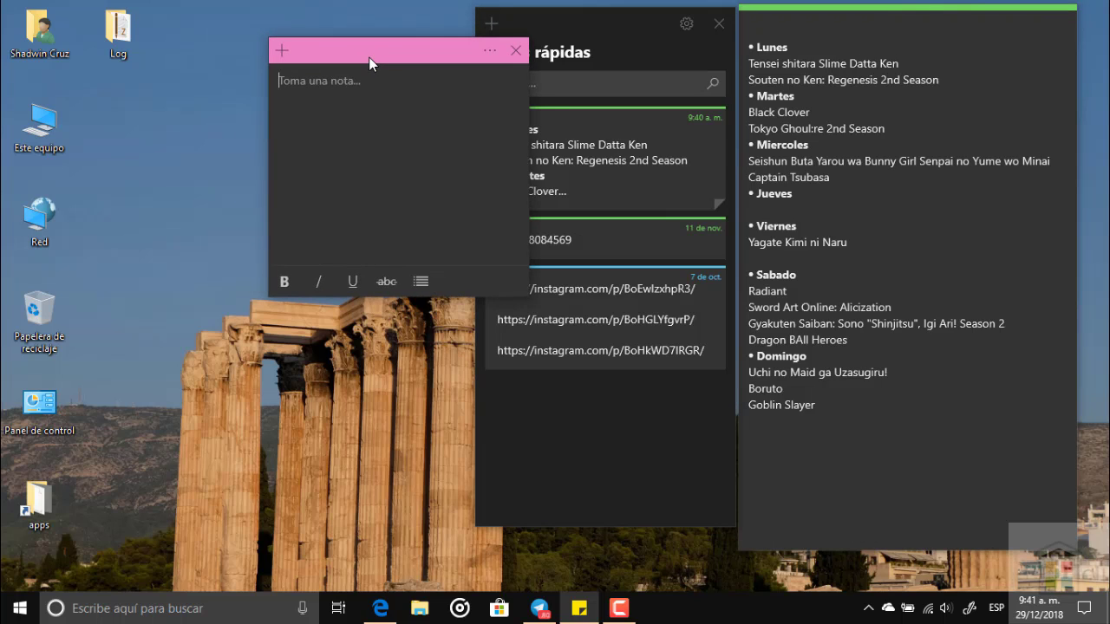
{"action": "left_click", "coordinate": [423, 282]}
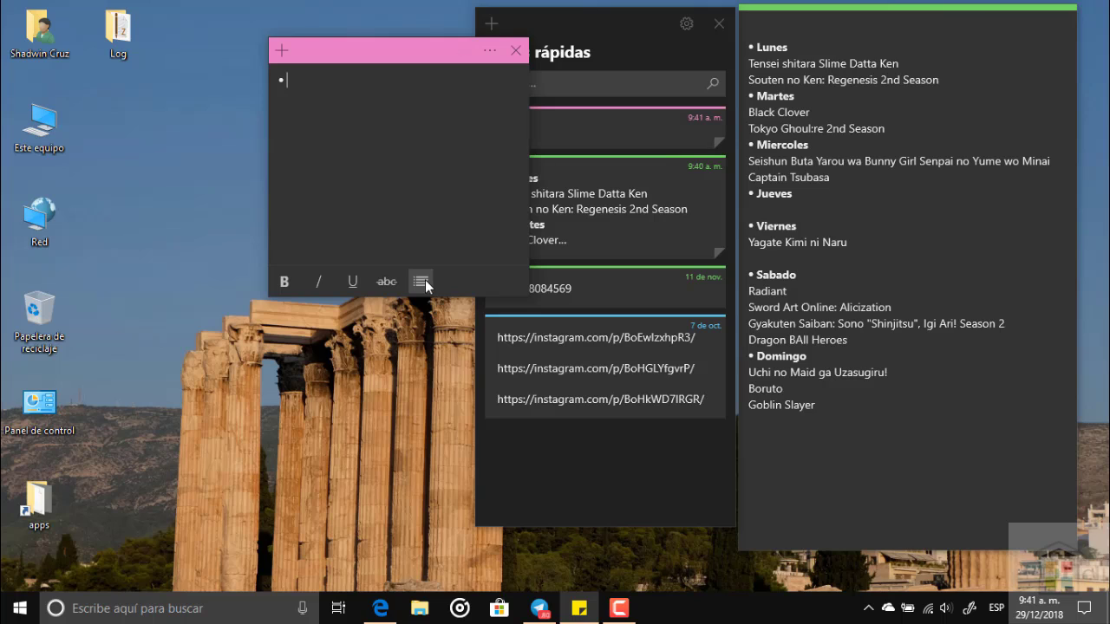
{"action": "left_click", "coordinate": [424, 282]}
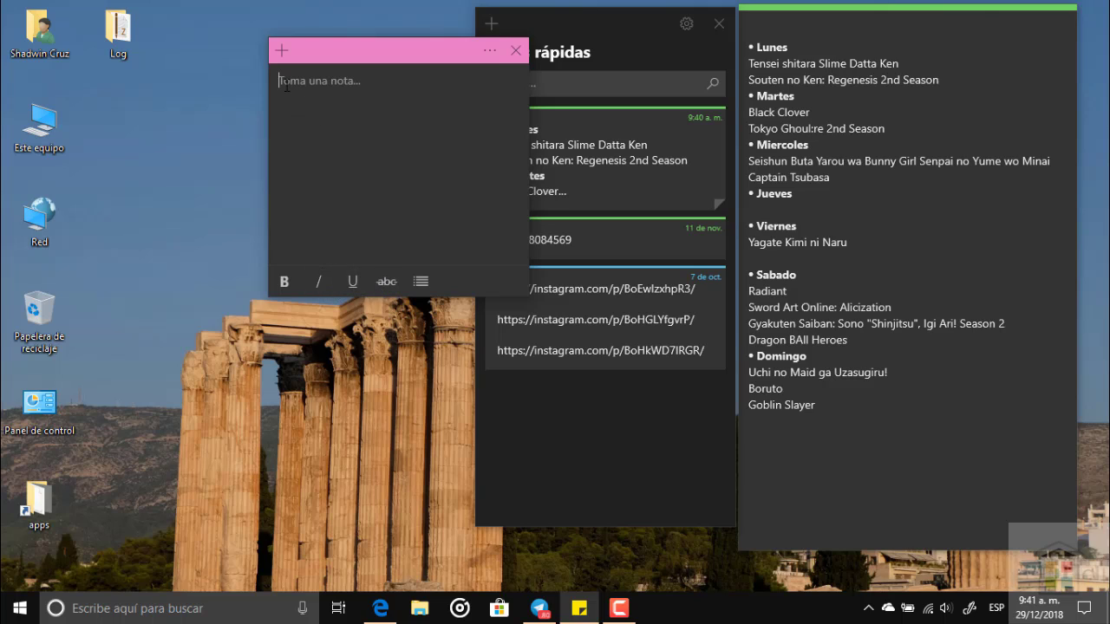
Write "ejemplo", "hacer tareas" and "comprar pieza telefono" in the new note, separated by blank lines.
{"action": "type", "text": "ejemplo"}
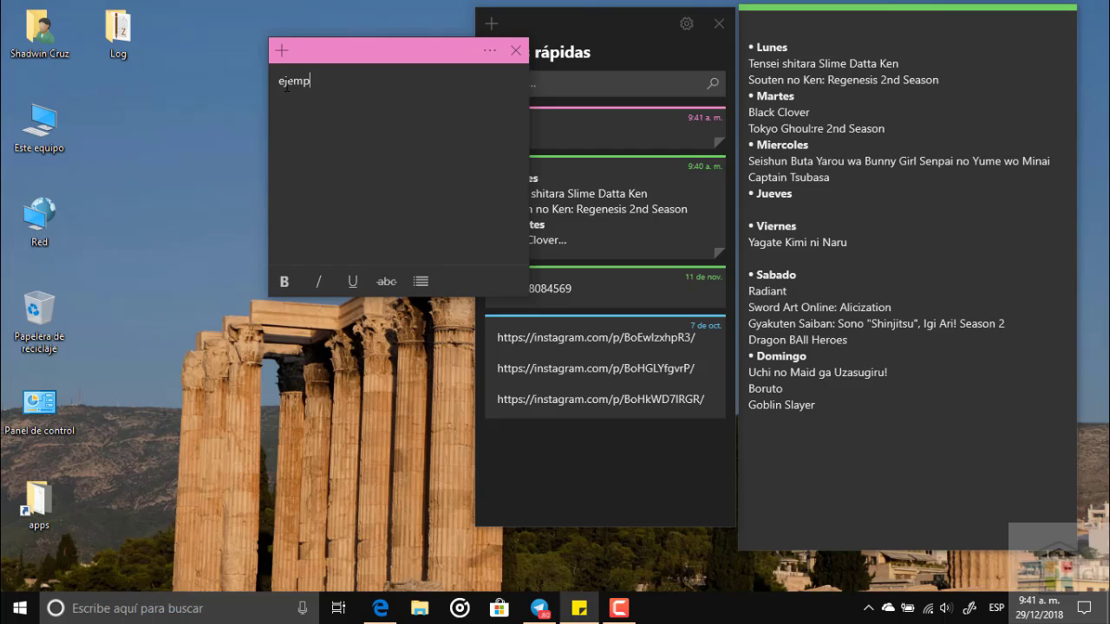
{"action": "key", "text": "Return"}
{"action": "key", "text": "Return"}
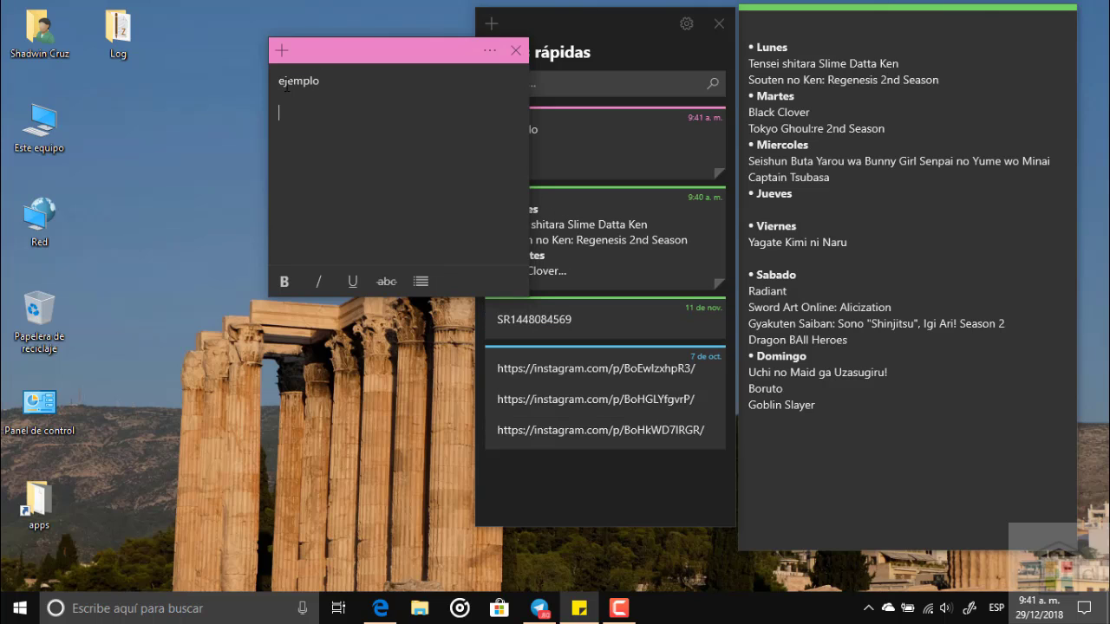
{"action": "type", "text": "hacer tareas"}
{"action": "key", "text": "Return"}
{"action": "key", "text": "Return"}
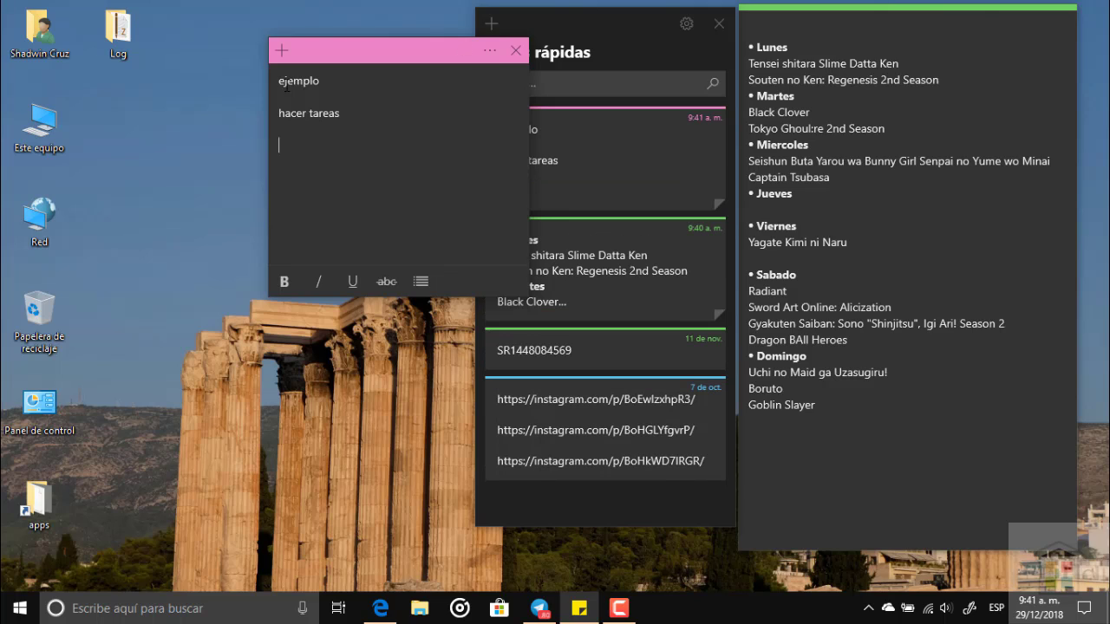
{"action": "type", "text": "comprar "}
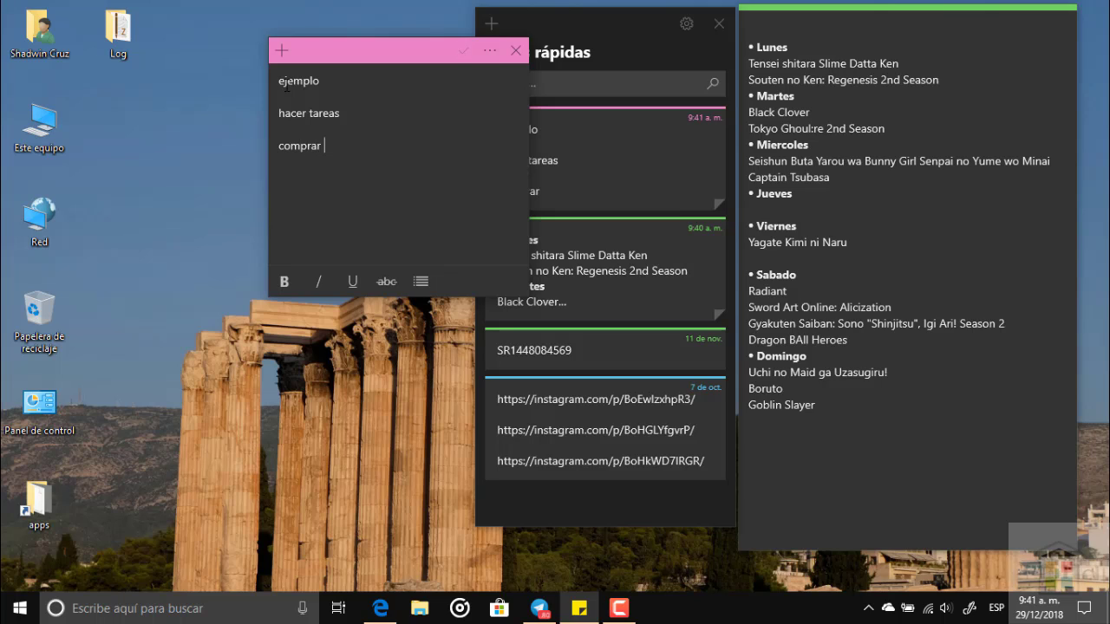
{"action": "type", "text": "pieza telefo"}
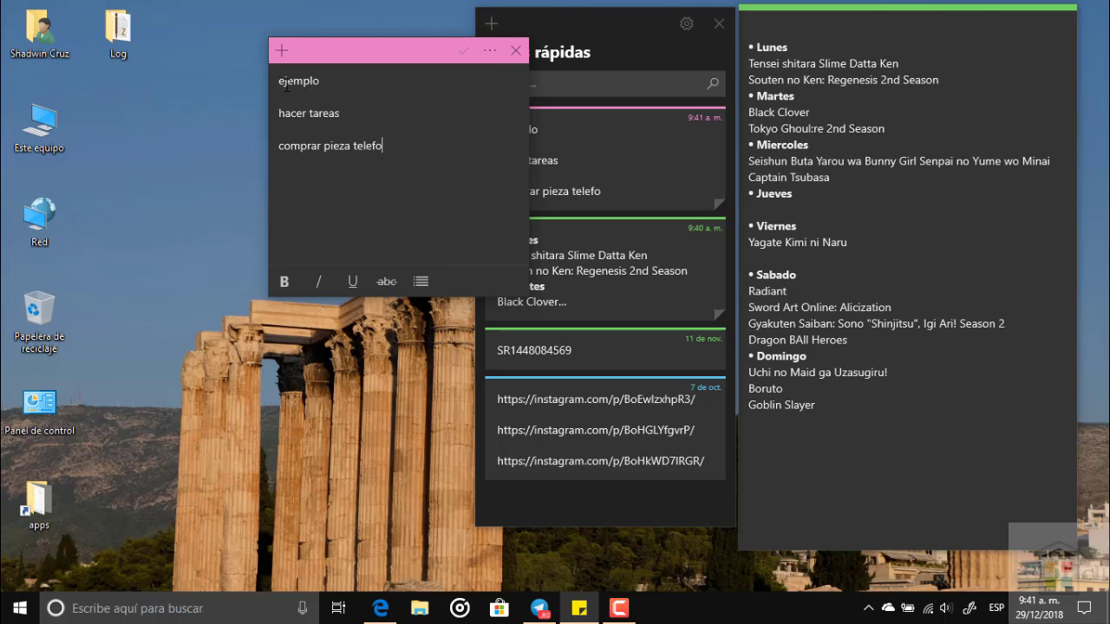
{"action": "type", "text": "no"}
Synchronize the notes from the settings, and return to the notes list.
{"action": "left_click", "coordinate": [682, 25]}
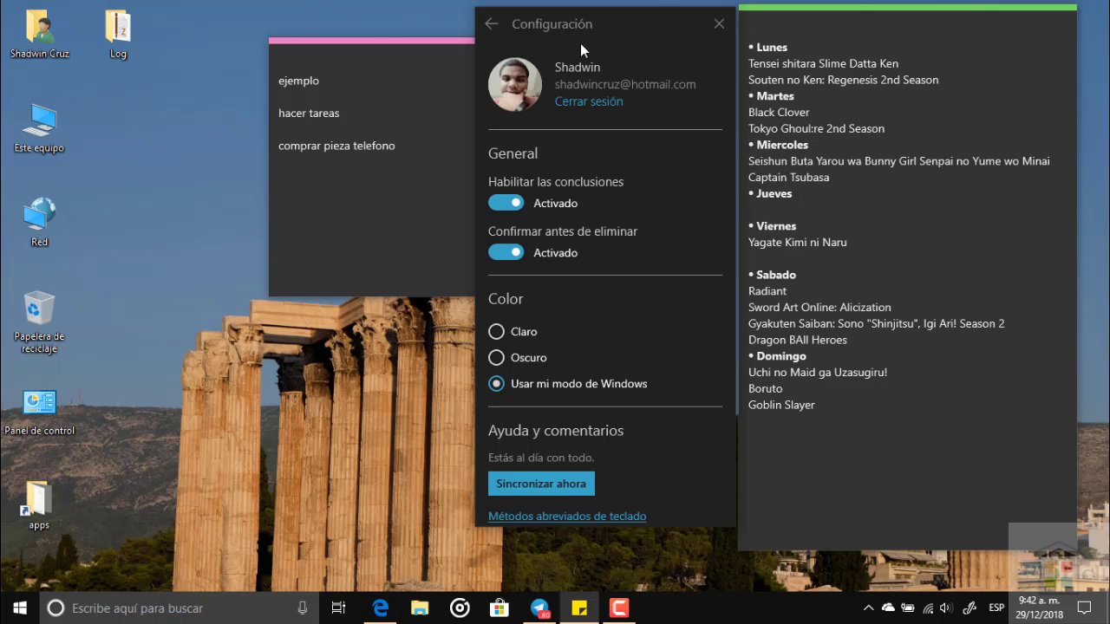
{"action": "left_click_drag", "start_coordinate": [584, 21], "coordinate": [565, 34]}
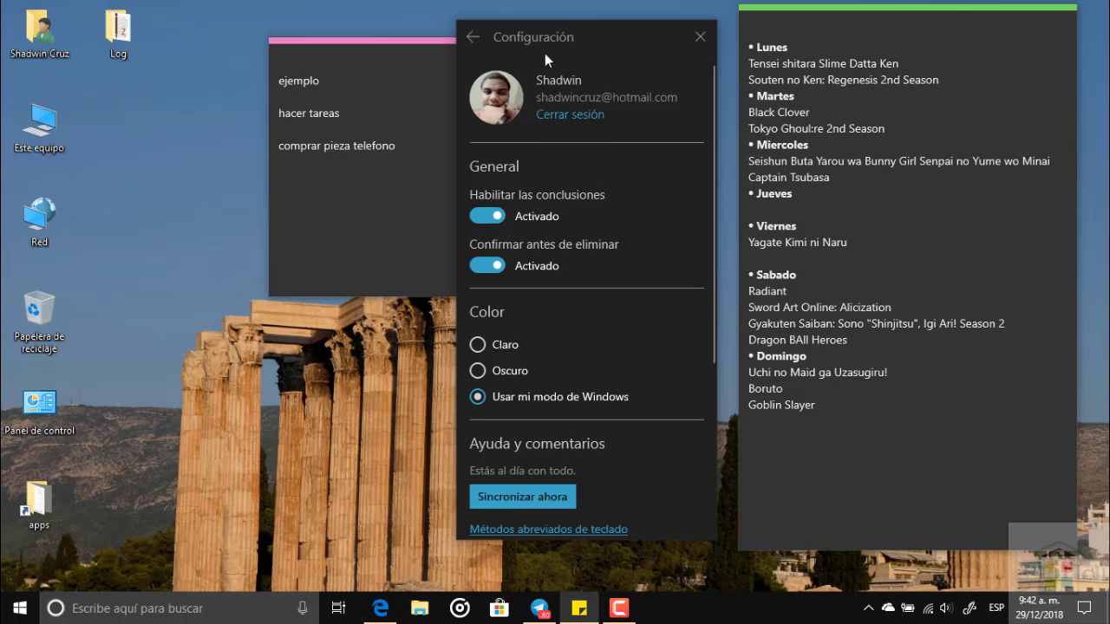
{"action": "left_click_drag", "start_coordinate": [564, 43], "coordinate": [585, 43]}
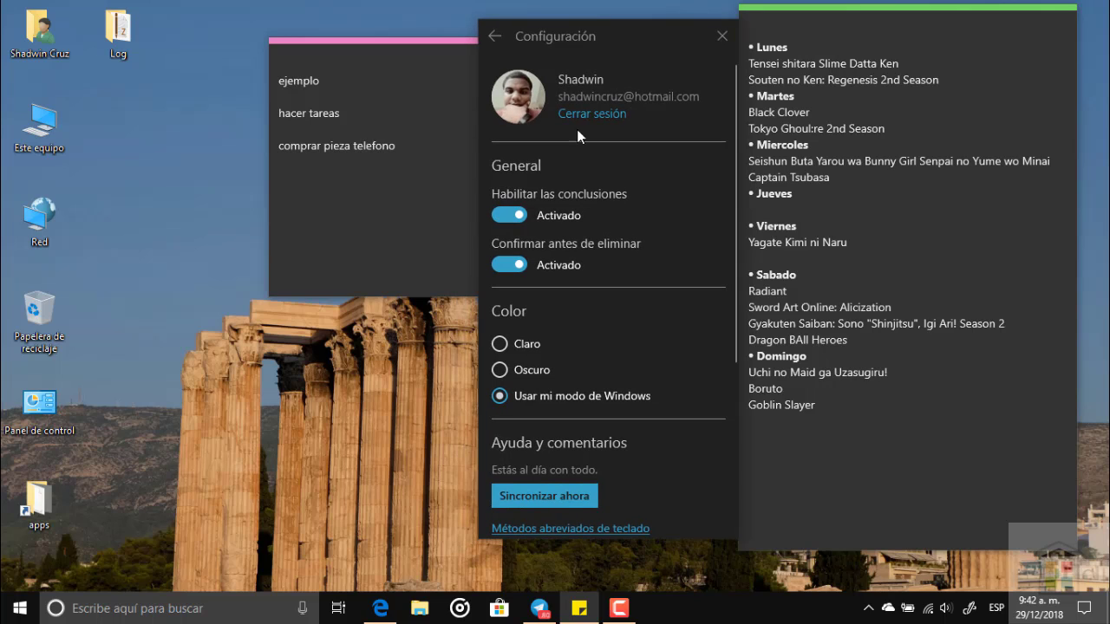
{"action": "left_click", "coordinate": [542, 501]}
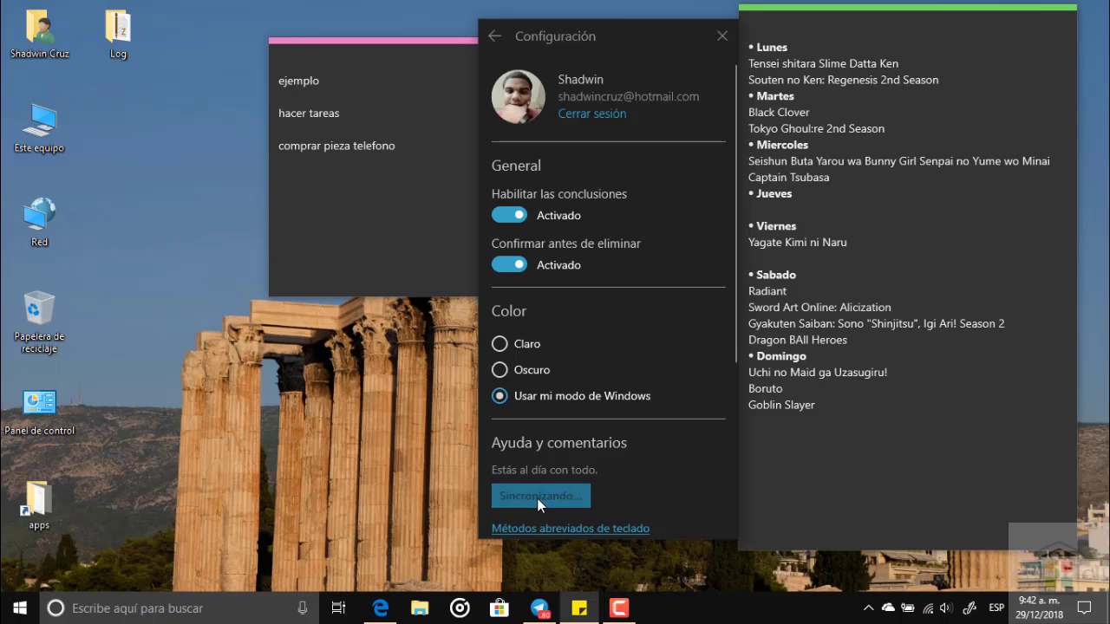
{"action": "left_click", "coordinate": [386, 231]}
{"action": "left_click", "coordinate": [613, 57]}
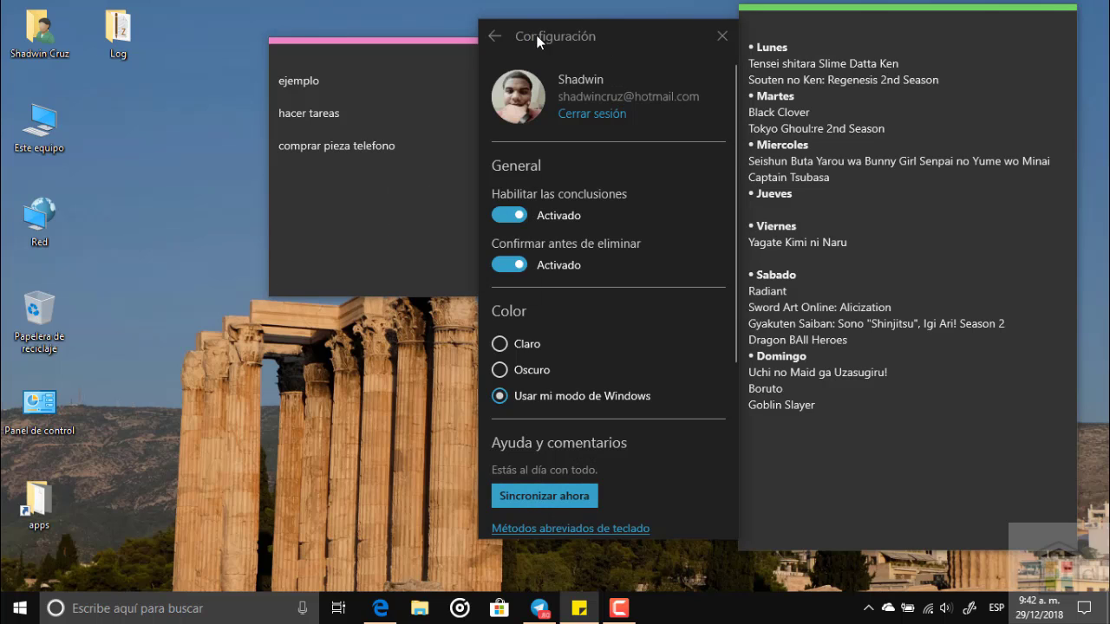
{"action": "left_click", "coordinate": [497, 36]}
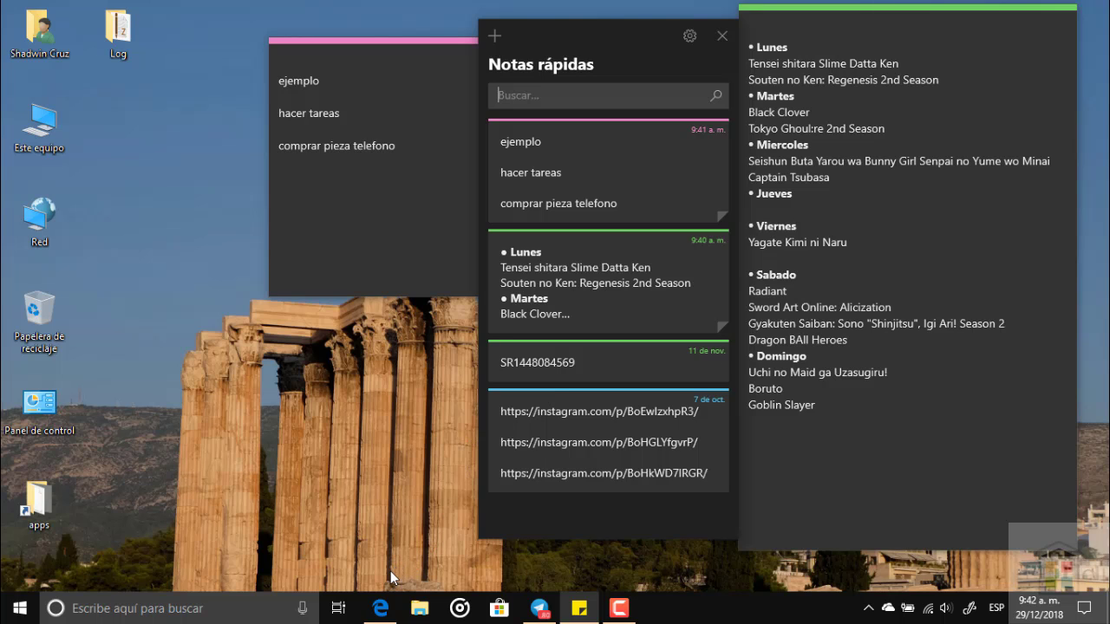
Switch to the Screen Stream page in Microsoft Edge to view the synced note on the phone, and move the window down.
{"action": "left_click", "coordinate": [380, 609]}
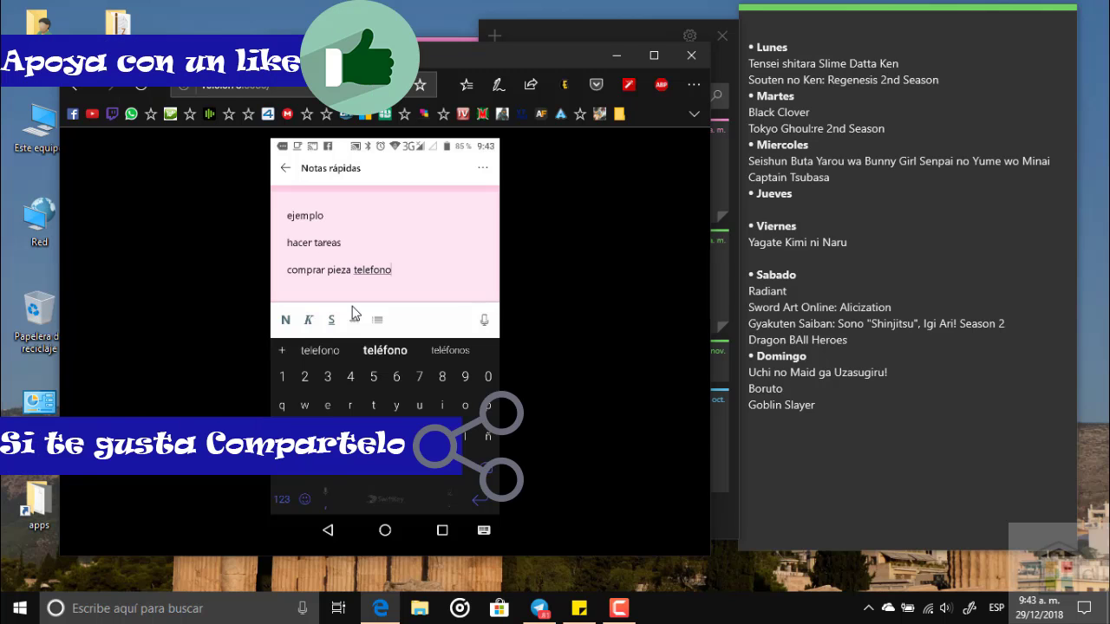
{"action": "key", "text": "Escape"}
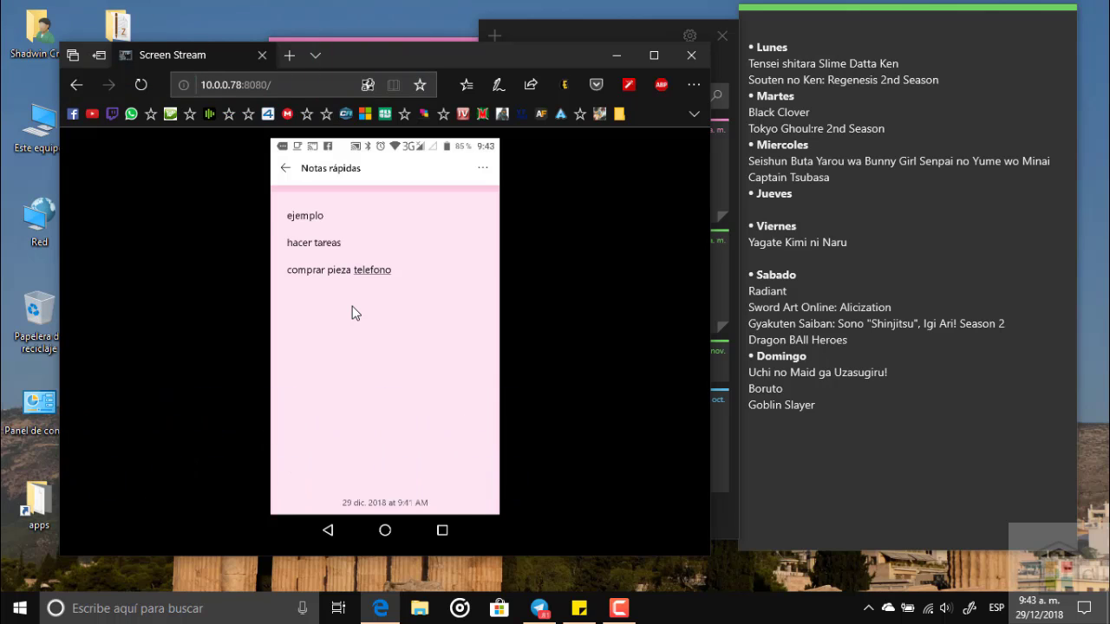
{"action": "left_click_drag", "start_coordinate": [520, 55], "coordinate": [506, 159]}
Delete the pink "ejemplo" note and confirm its removal.
{"action": "left_click", "coordinate": [439, 53]}
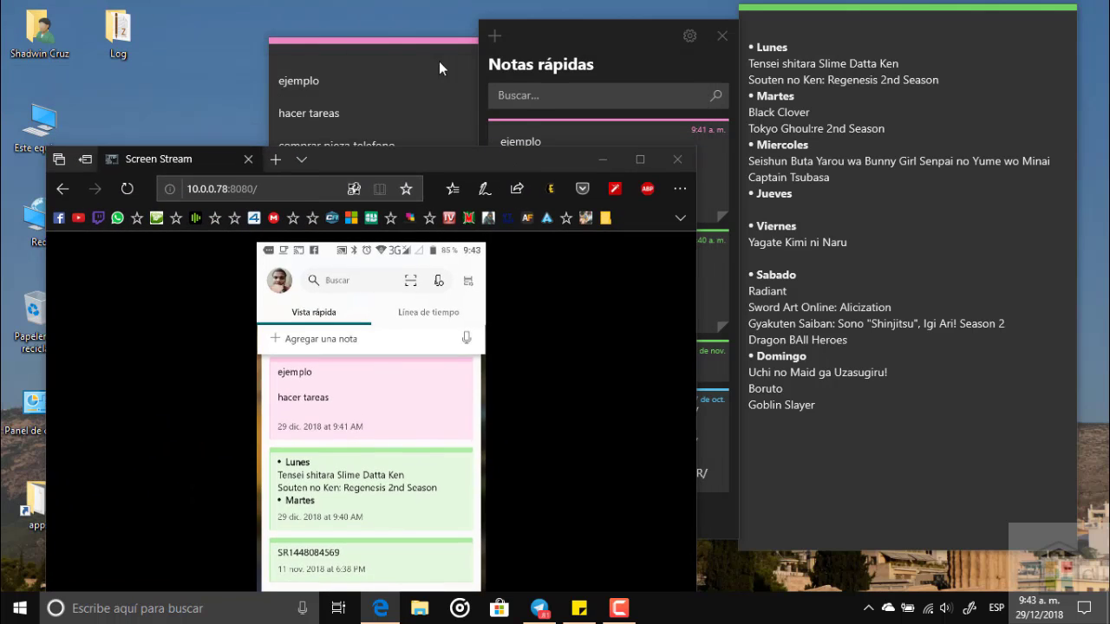
{"action": "left_click", "coordinate": [490, 50]}
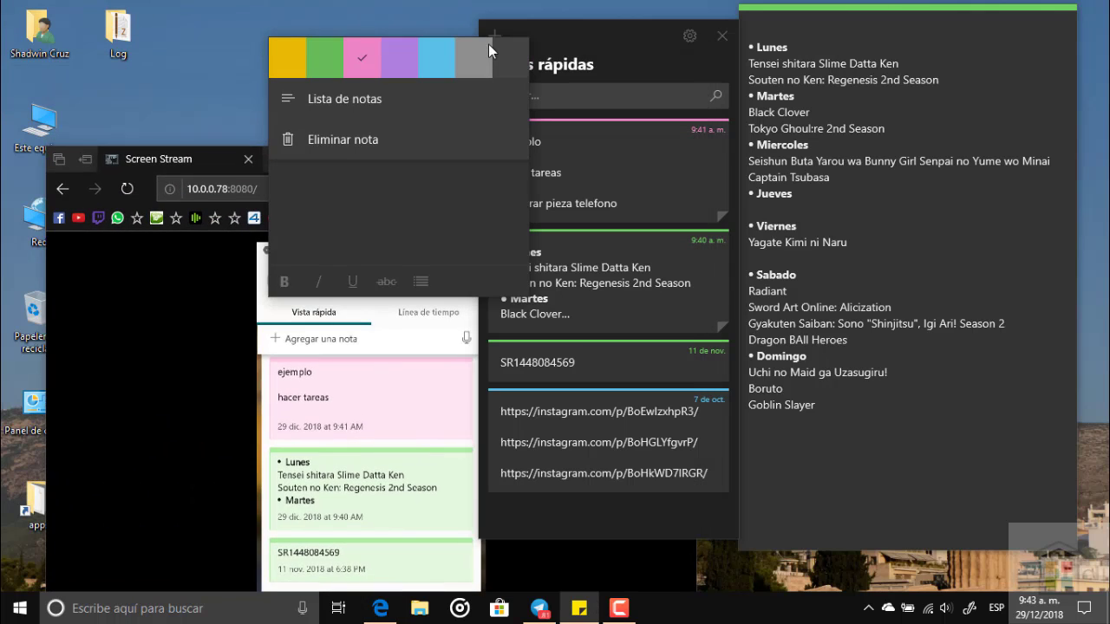
{"action": "left_click", "coordinate": [322, 145]}
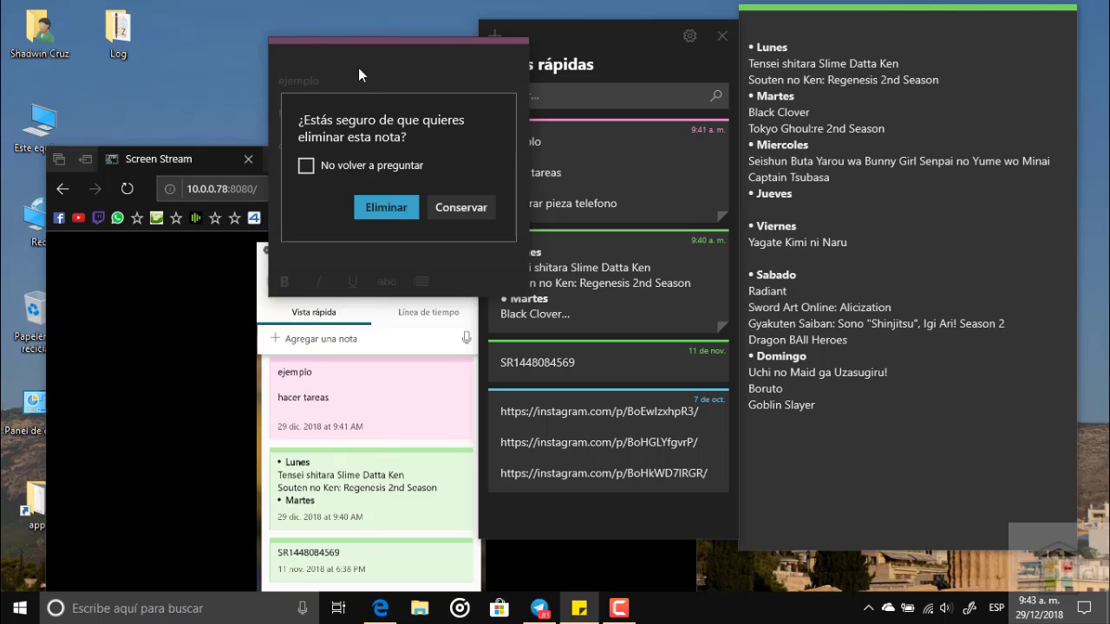
{"action": "left_click", "coordinate": [384, 208]}
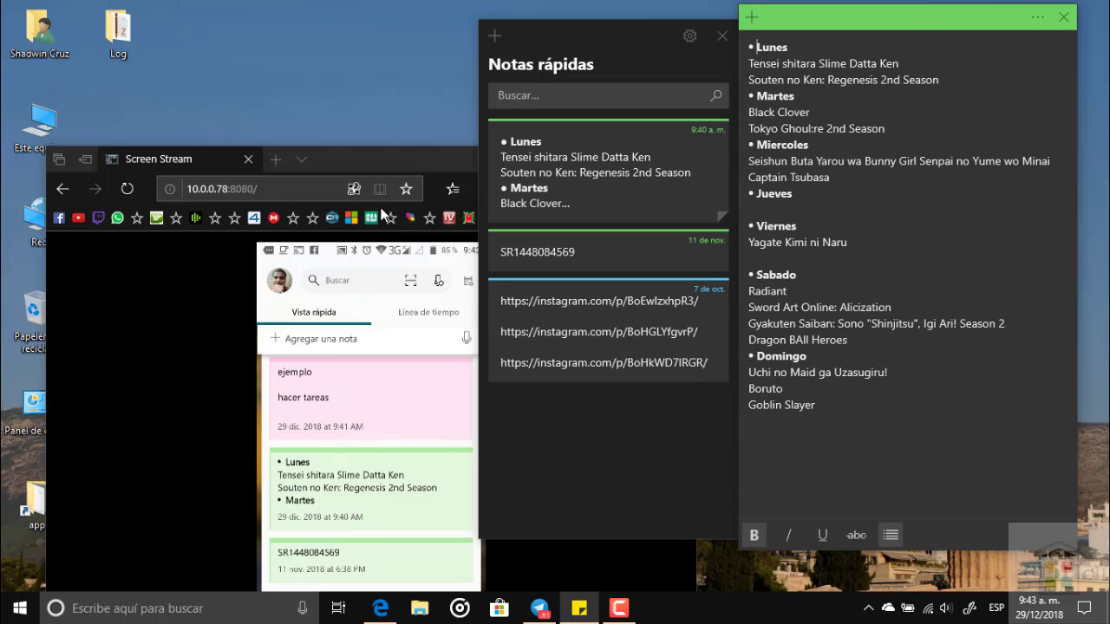
Move the Screen Stream window up to check the phone's notes, and bring the notes list back to the front.
{"action": "left_click_drag", "start_coordinate": [381, 152], "coordinate": [386, 67]}
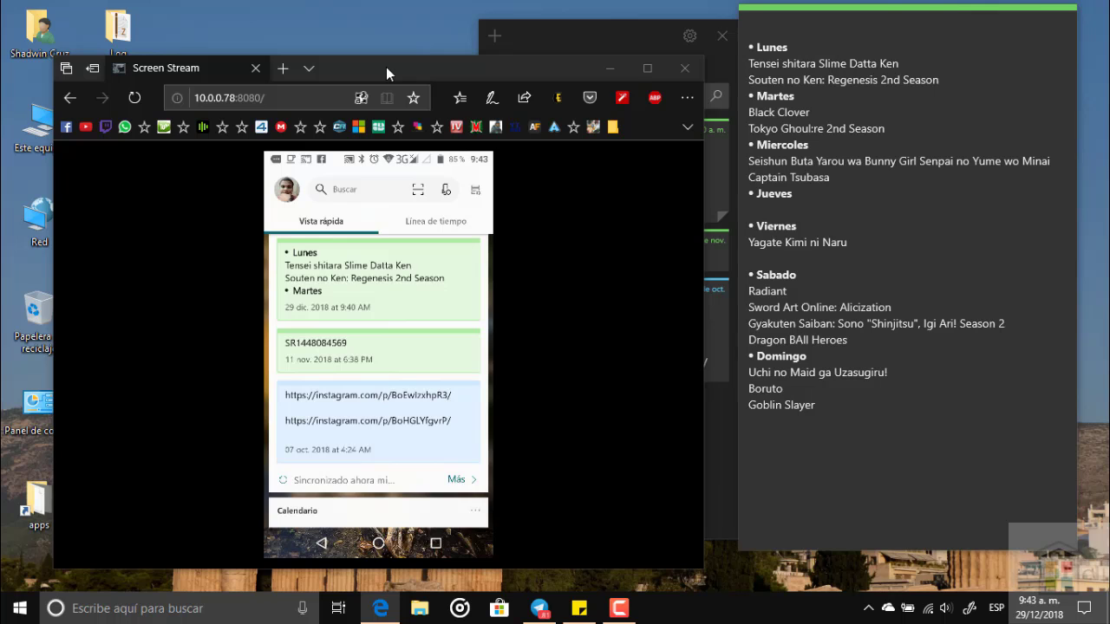
{"action": "left_click", "coordinate": [606, 47]}
{"action": "mouse_move", "coordinate": [568, 36]}
{"action": "left_mouse_down"}
{"action": "mouse_move", "coordinate": [593, 46]}
{"action": "mouse_move", "coordinate": [576, 40]}
{"action": "left_mouse_up"}
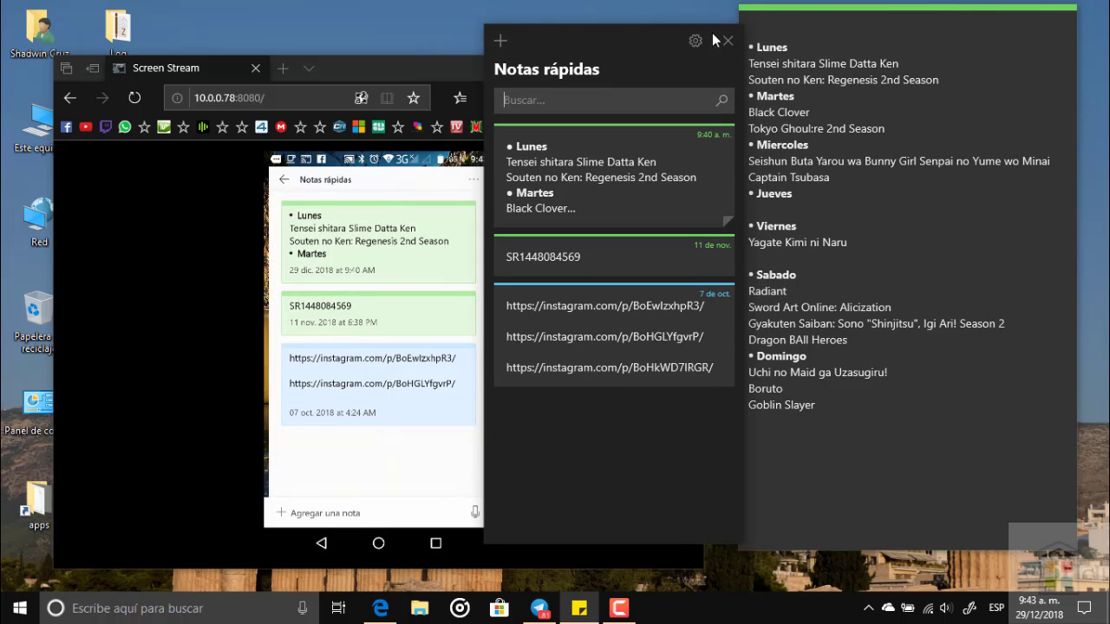
Close the weekly schedule note and the notes list.
{"action": "left_click", "coordinate": [962, 19]}
{"action": "left_click", "coordinate": [1062, 15]}
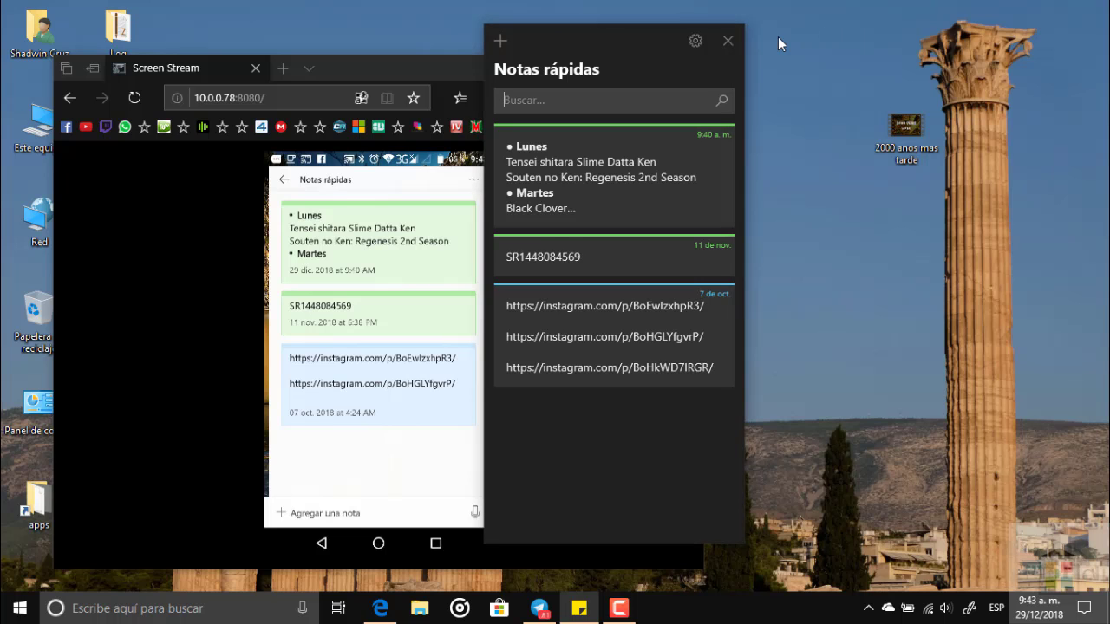
{"action": "left_click", "coordinate": [736, 44]}
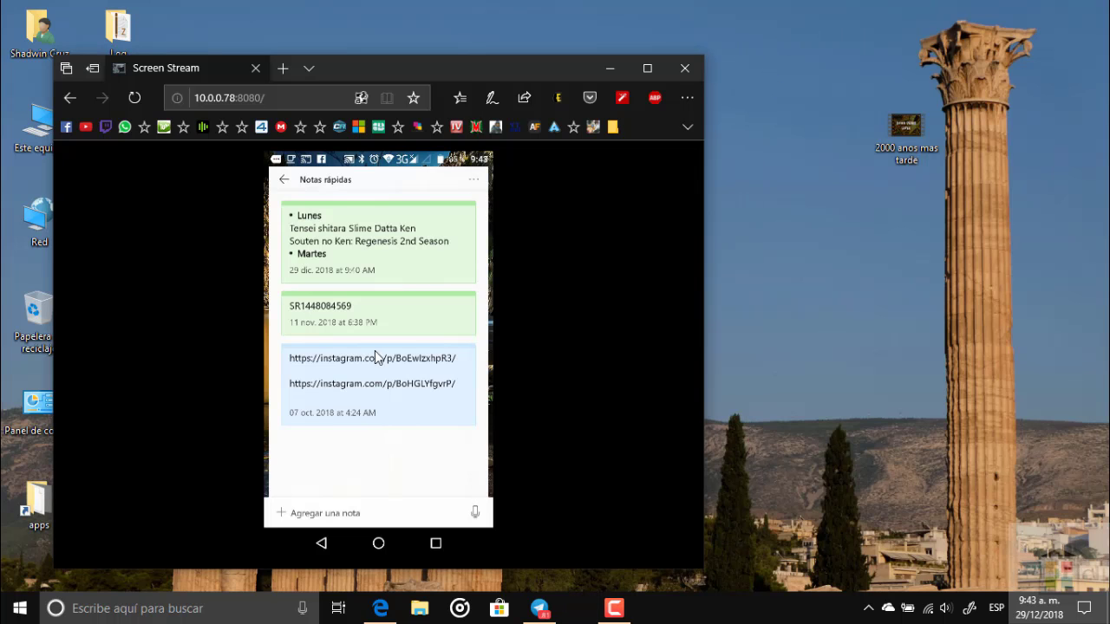
Reopen the notes app by launching Stickies from the most used apps group.
{"action": "left_click", "coordinate": [22, 610]}
{"action": "scroll", "coordinate": [204, 341], "scroll_direction": "down", "scroll_amount": 3}
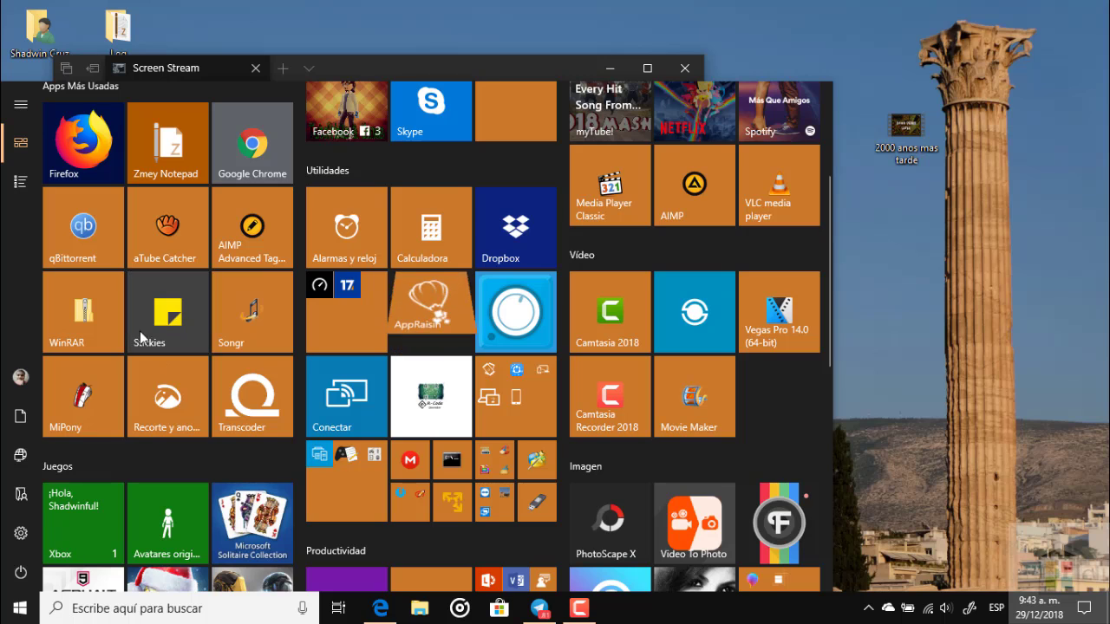
{"action": "left_click", "coordinate": [20, 182]}
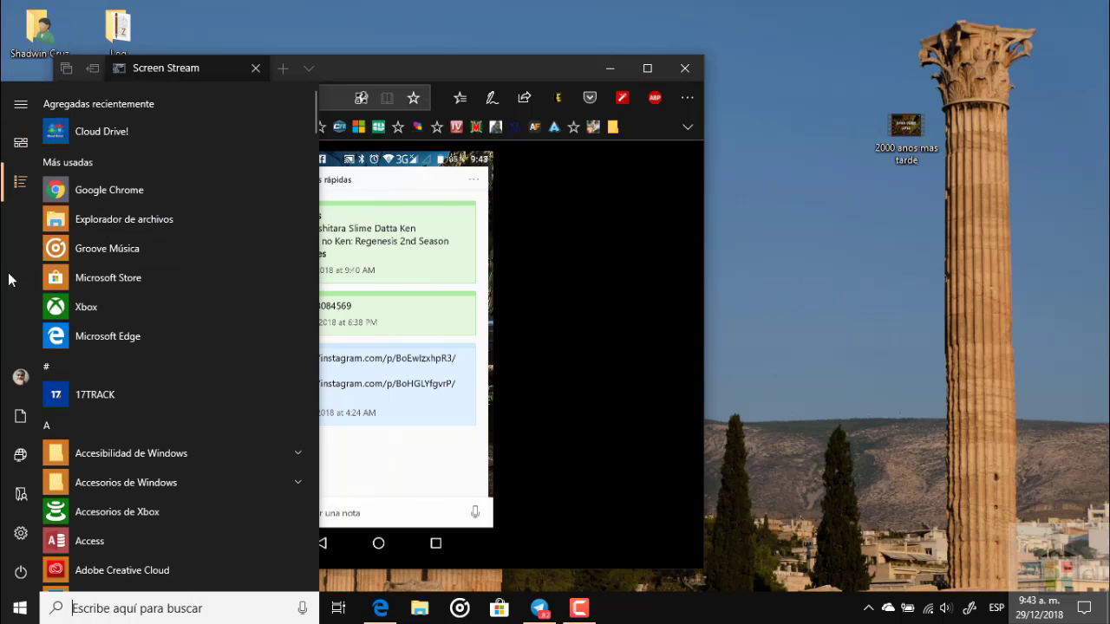
{"action": "left_click", "coordinate": [19, 143]}
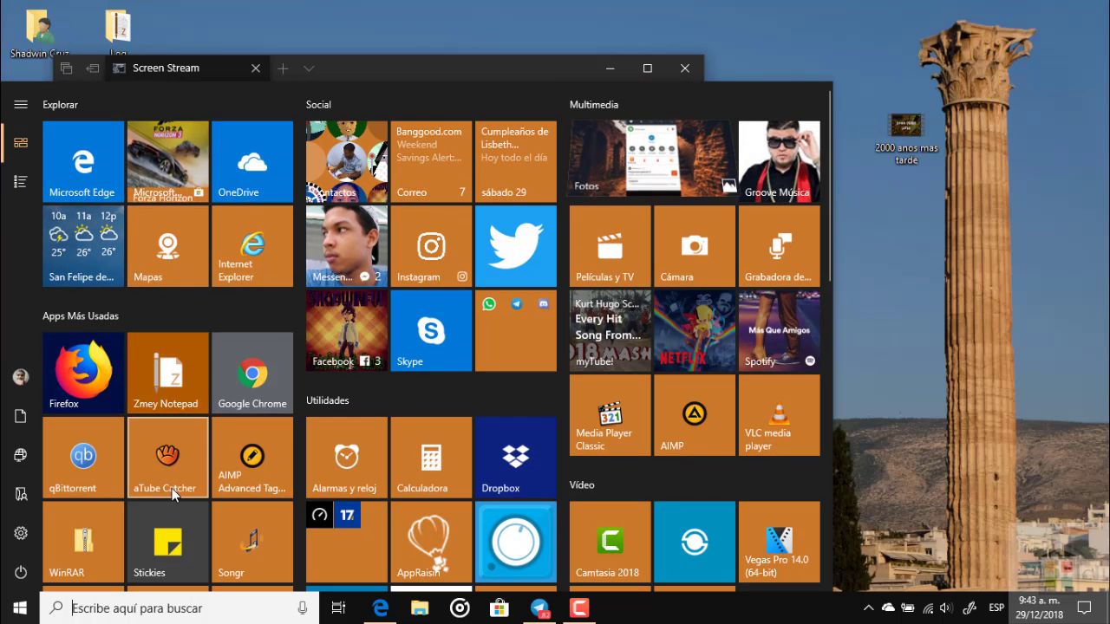
{"action": "left_click", "coordinate": [177, 524]}
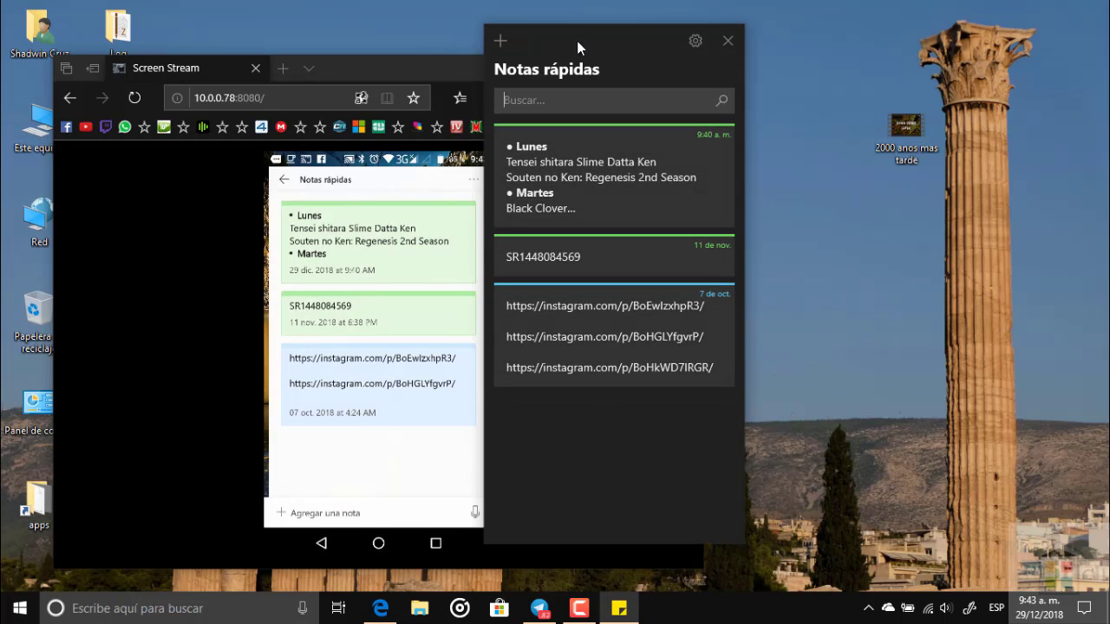
Open the weekly schedule note from the list, and place the notes list beside the phone view.
{"action": "left_click", "coordinate": [644, 196]}
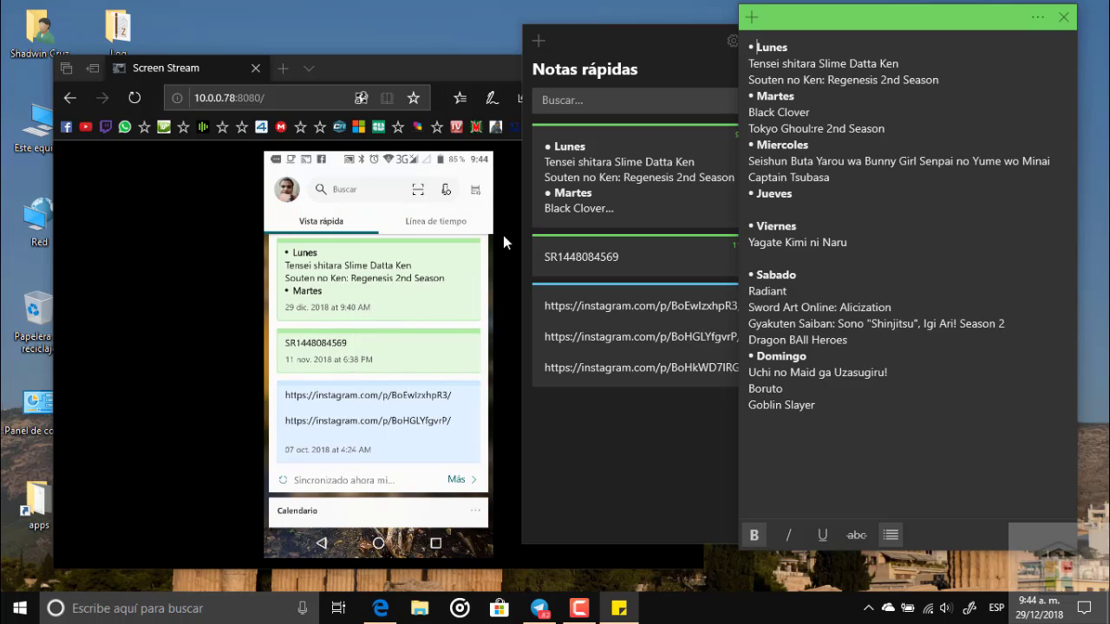
{"action": "left_click", "coordinate": [642, 57]}
{"action": "left_click_drag", "start_coordinate": [641, 54], "coordinate": [611, 57]}
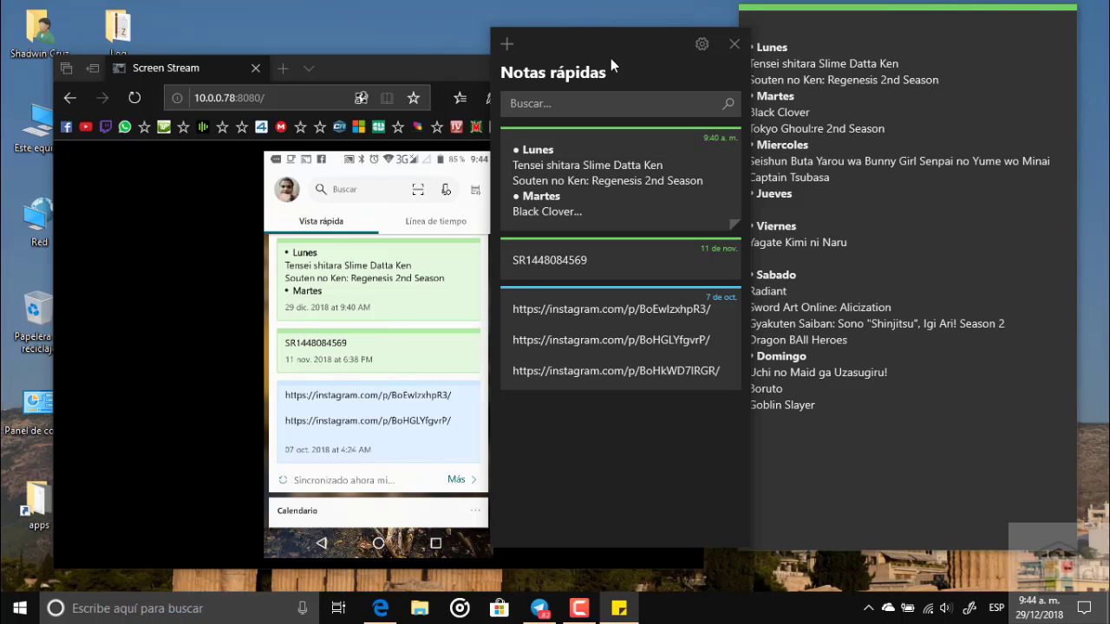
Maximize the Screen Stream window to check the phone's notes, and bring the notes list back in front, moved aside.
{"action": "left_click_drag", "start_coordinate": [610, 58], "coordinate": [561, 53]}
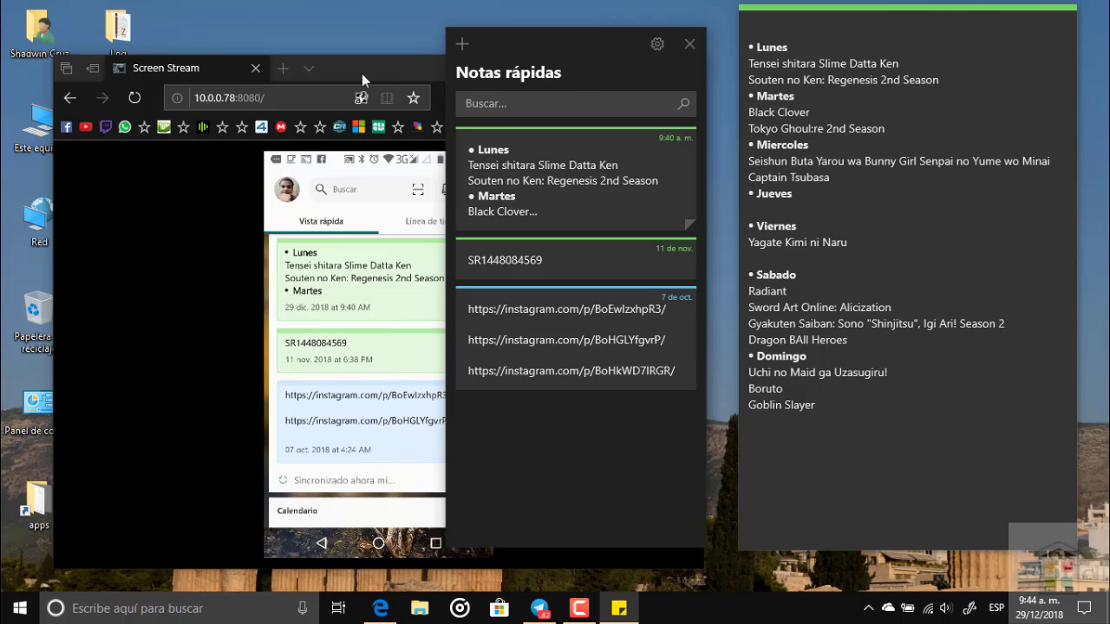
{"action": "left_click_drag", "start_coordinate": [361, 73], "coordinate": [382, 1]}
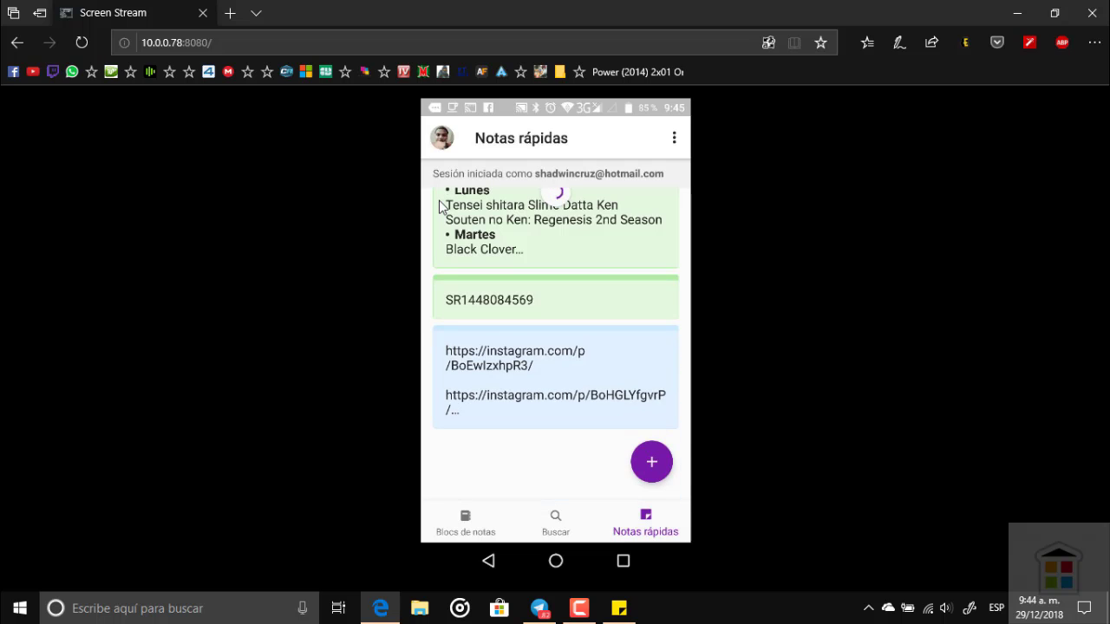
{"action": "left_click", "coordinate": [619, 608]}
{"action": "left_click_drag", "start_coordinate": [544, 90], "coordinate": [828, 63]}
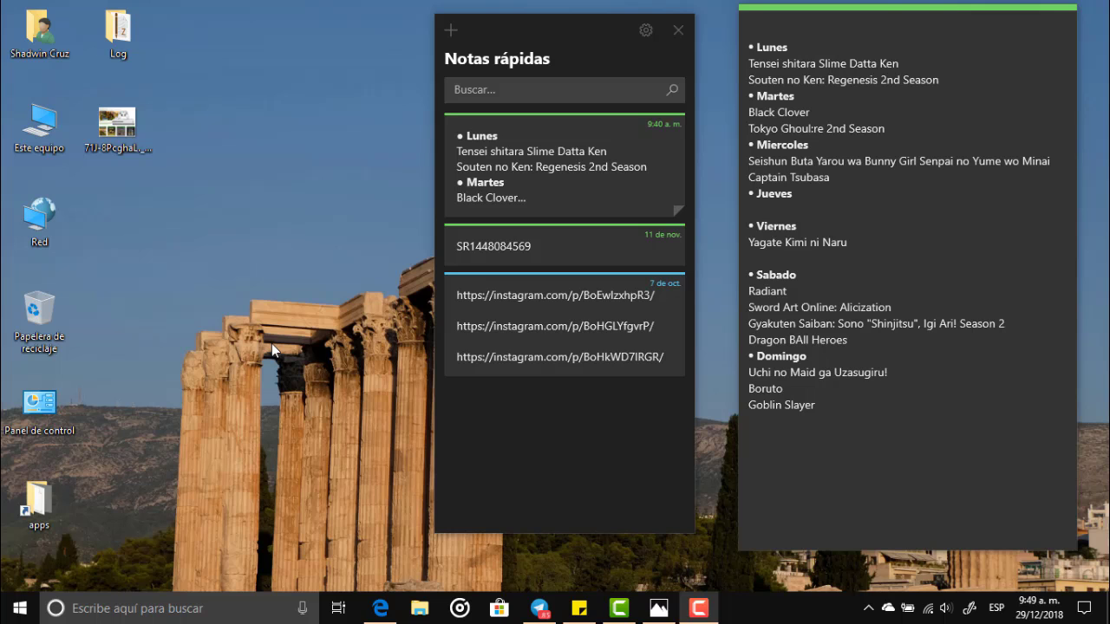
Switch to the Photos window with the Xbox One S bundle image and examine its Minecraft covers up close, from the full game to the Creators Pack.
{"action": "left_click", "coordinate": [619, 609]}
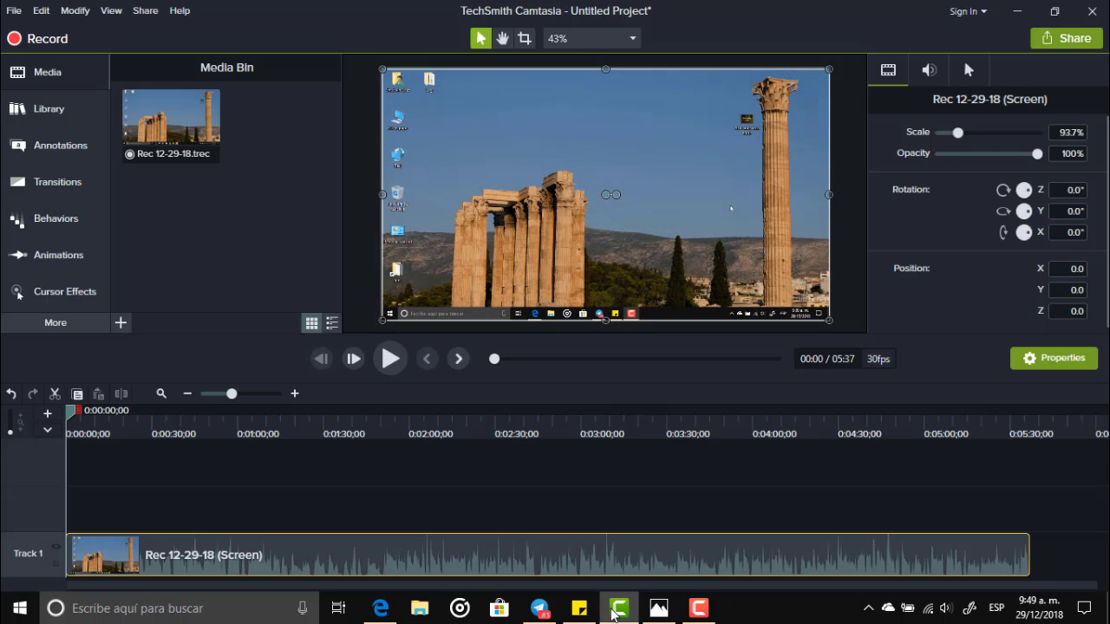
{"action": "left_click", "coordinate": [619, 609]}
{"action": "left_click", "coordinate": [658, 608]}
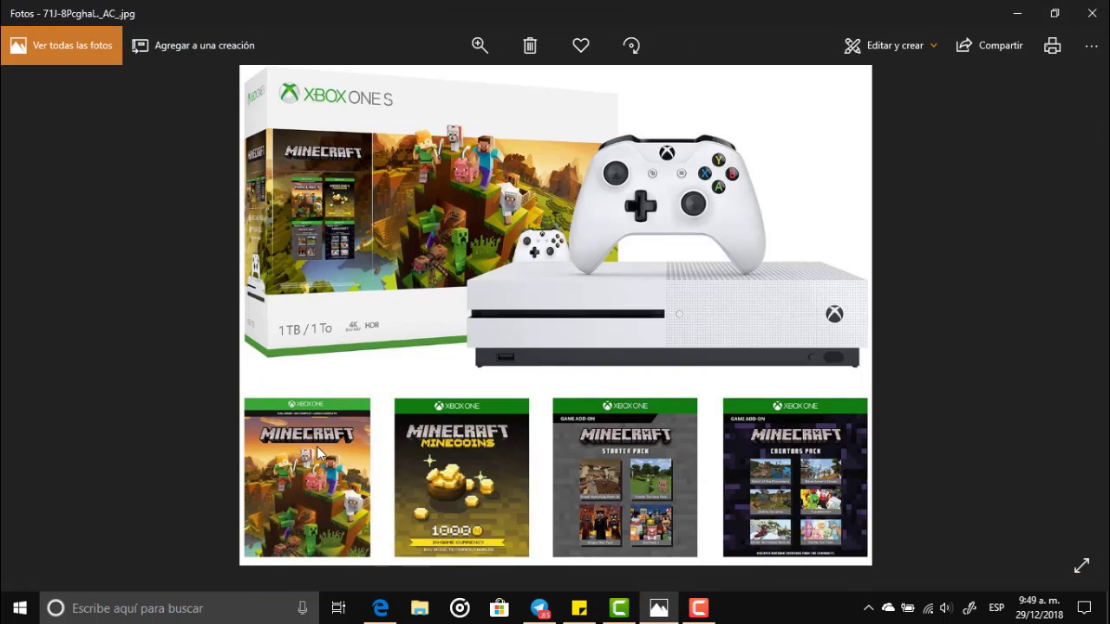
{"action": "scroll", "coordinate": [320, 455], "scroll_direction": "up", "scroll_amount": 3}
{"action": "scroll", "coordinate": [330, 259], "scroll_direction": "up", "scroll_amount": 2}
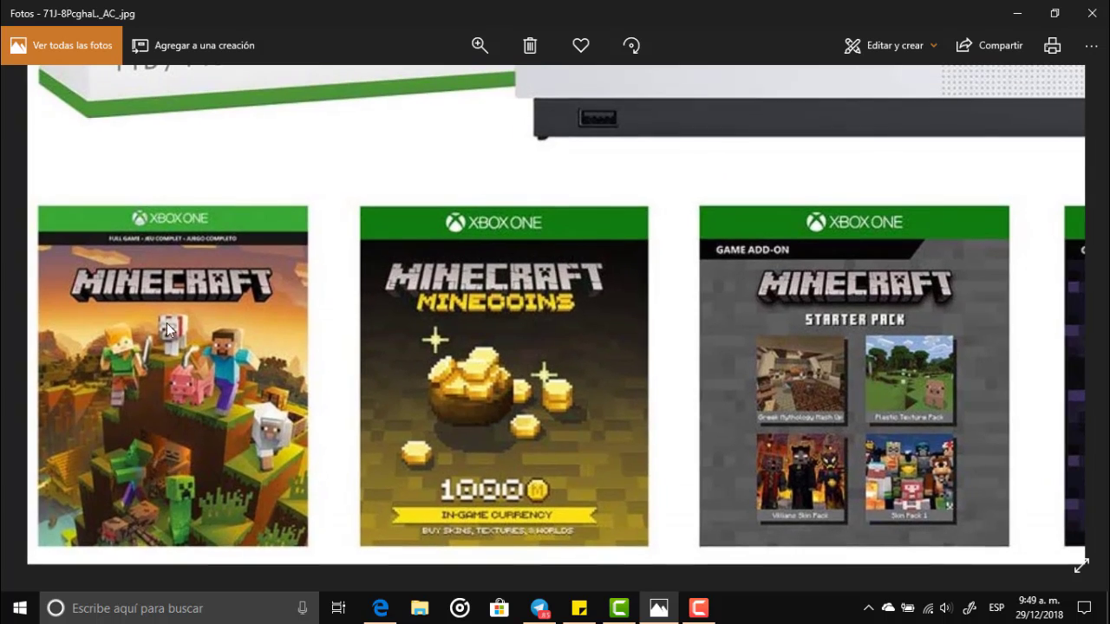
{"action": "scroll", "coordinate": [322, 289], "scroll_direction": "right", "scroll_amount": 3}
{"action": "scroll", "coordinate": [390, 293], "scroll_direction": "up", "scroll_amount": 1}
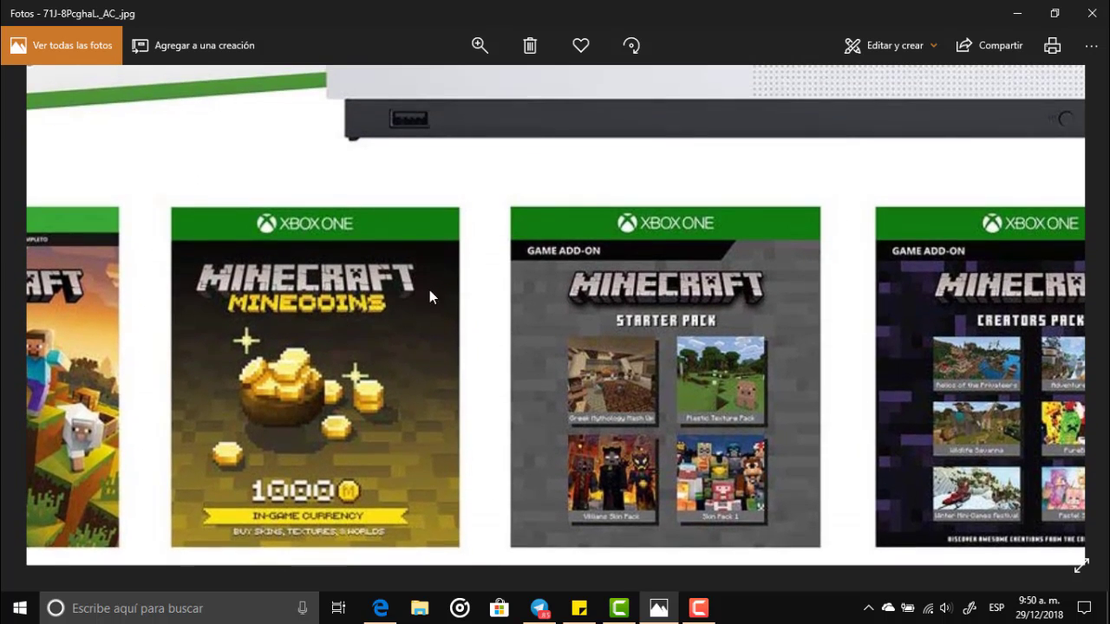
{"action": "scroll", "coordinate": [455, 271], "scroll_direction": "right", "scroll_amount": 3}
{"action": "scroll", "coordinate": [429, 271], "scroll_direction": "up", "scroll_amount": 1}
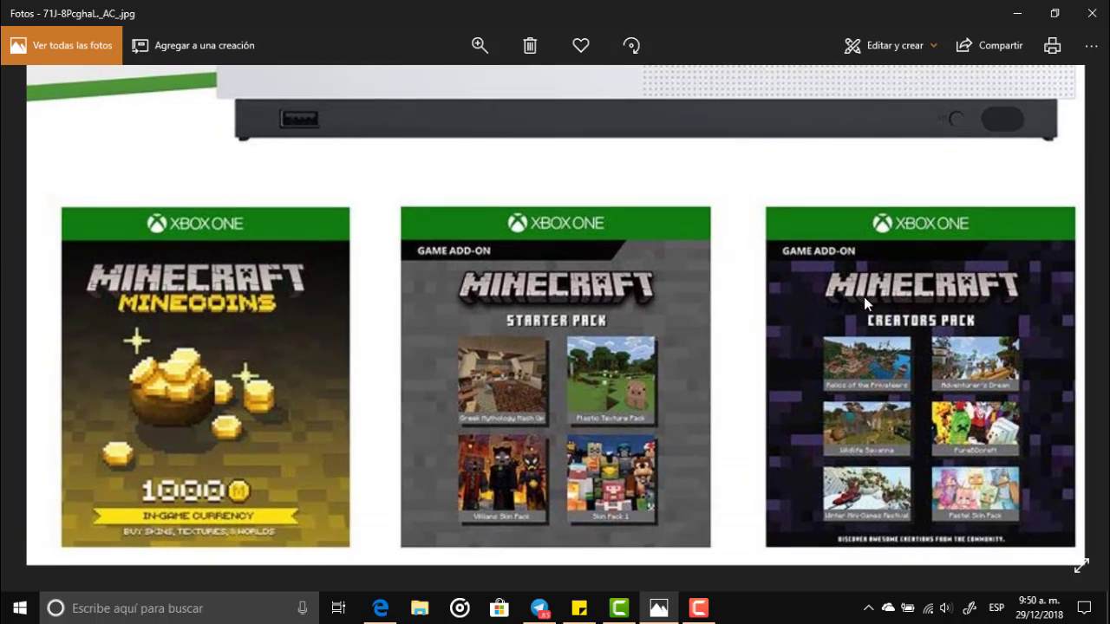
{"action": "scroll", "coordinate": [794, 347], "scroll_direction": "left", "scroll_amount": 2}
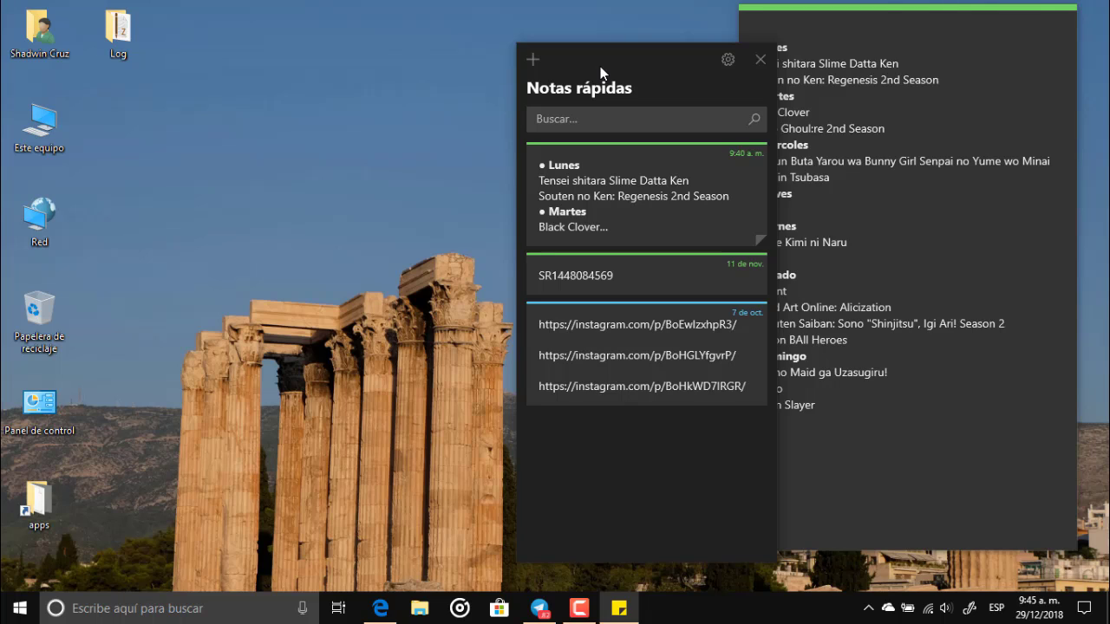
Move the notes list off the weekly schedule note so that both stand side by side on the desktop.
{"action": "left_click_drag", "start_coordinate": [630, 57], "coordinate": [548, 28]}
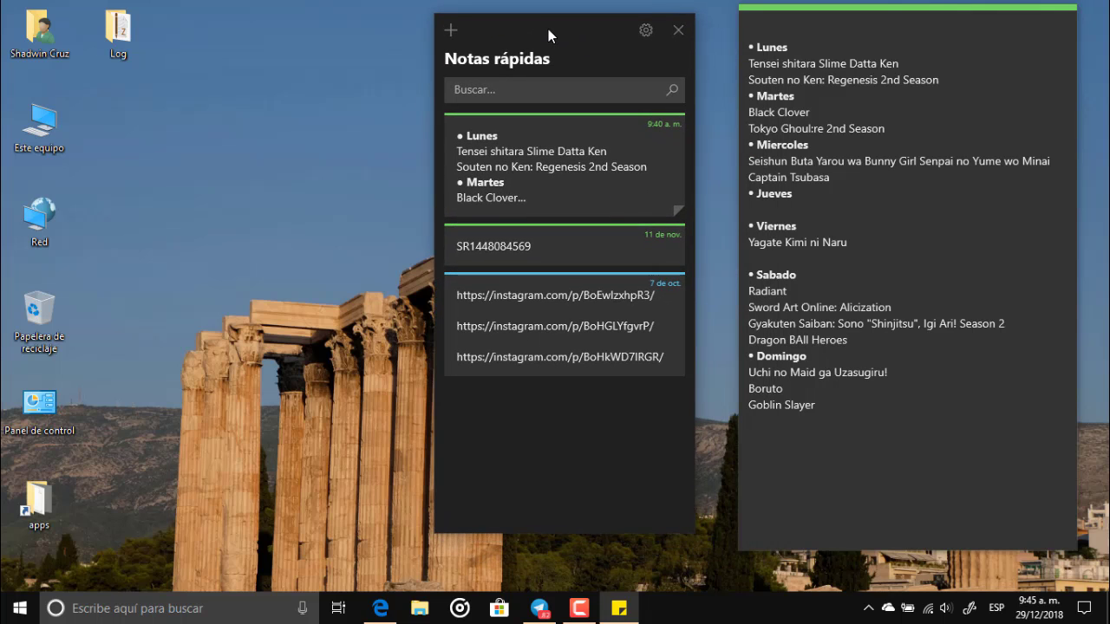